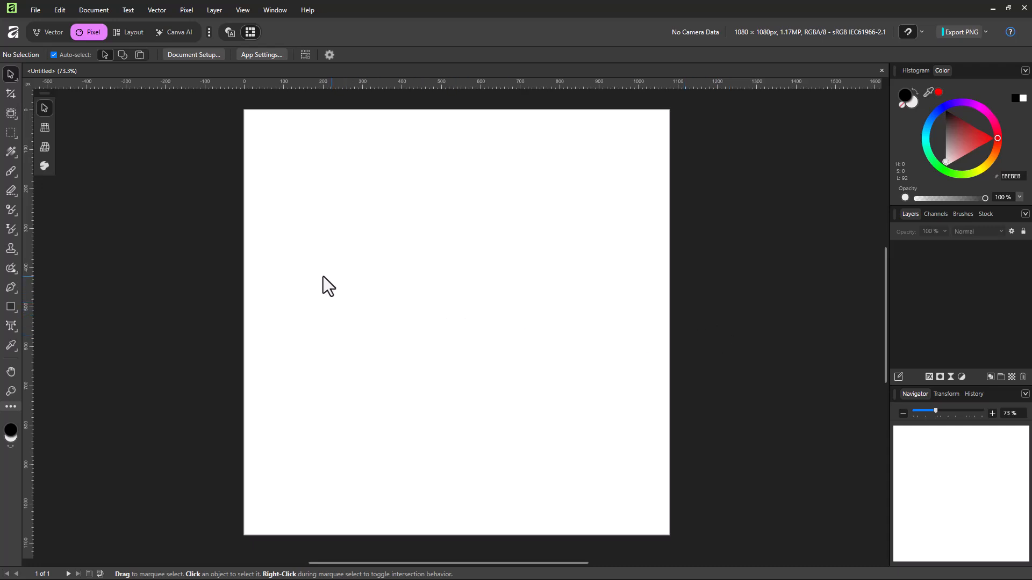
Step: Switch to the Vector workspace and use the Pencil Tool to draw three separate thin wavy curves down the page
click(50, 32)
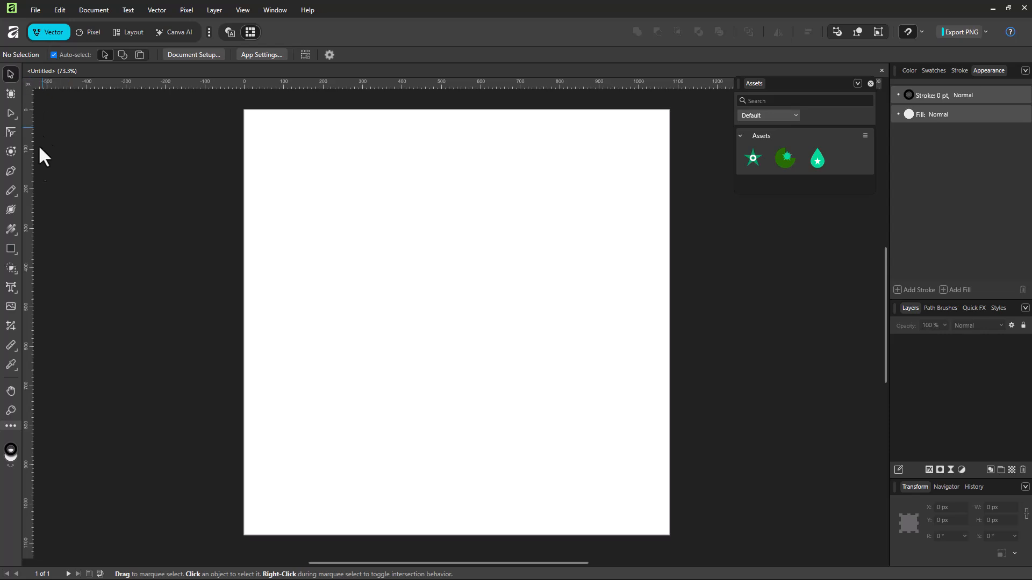
click(9, 191)
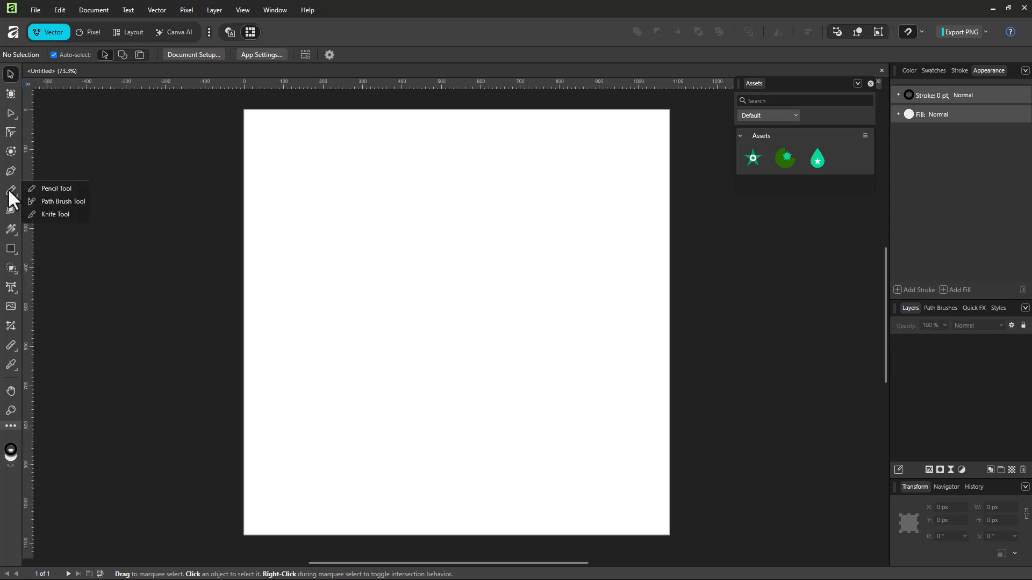
click(39, 189)
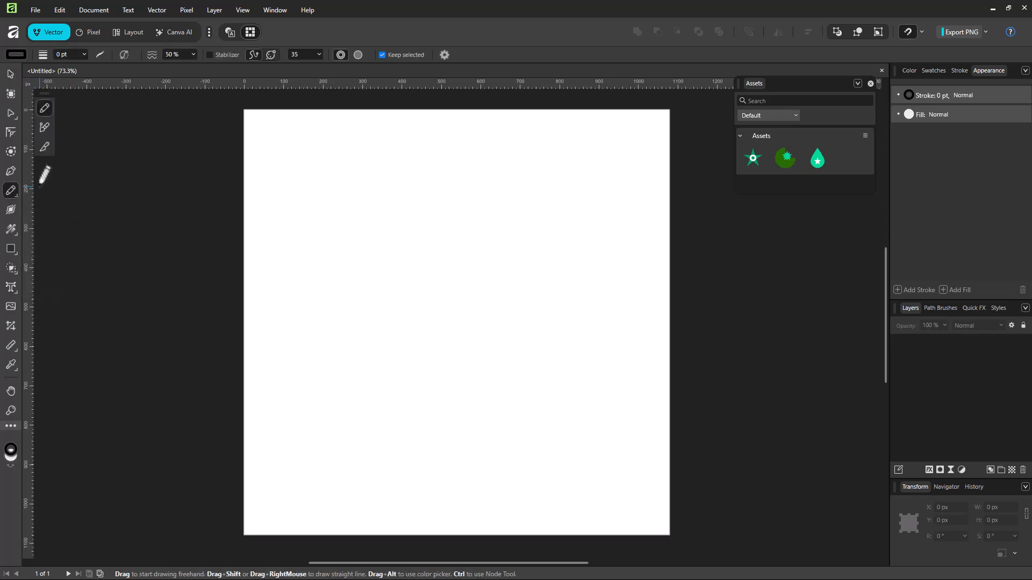
mouse_move(372, 141)
mouse_down()
mouse_move(302, 151)
mouse_move(353, 268)
mouse_move(322, 388)
mouse_move(347, 417)
mouse_up()
mouse_move(459, 151)
mouse_down()
mouse_move(453, 179)
mouse_move(467, 255)
mouse_move(438, 320)
mouse_move(460, 402)
mouse_up()
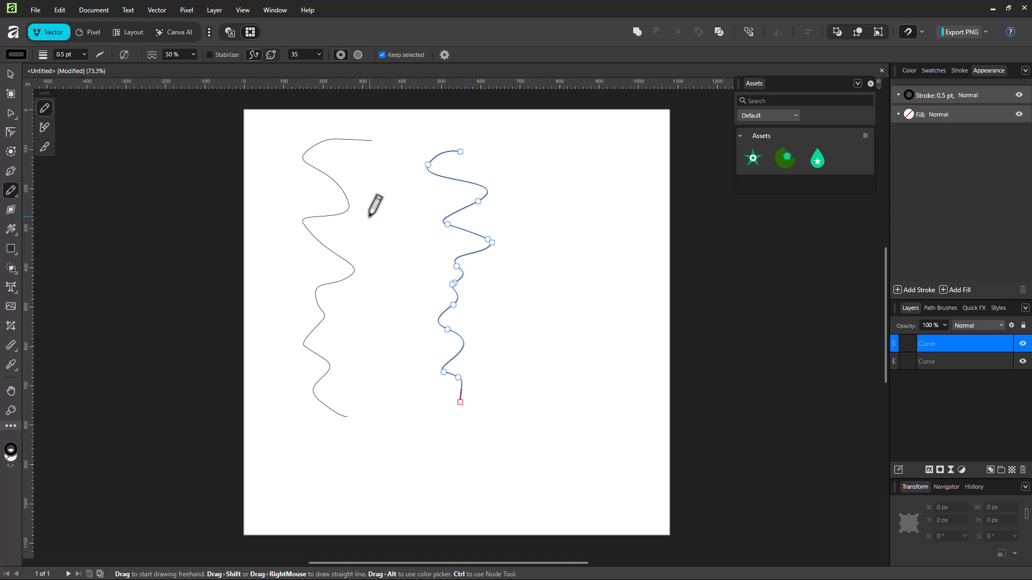
scroll(376, 217, up, 3)
drag(413, 143, 470, 424)
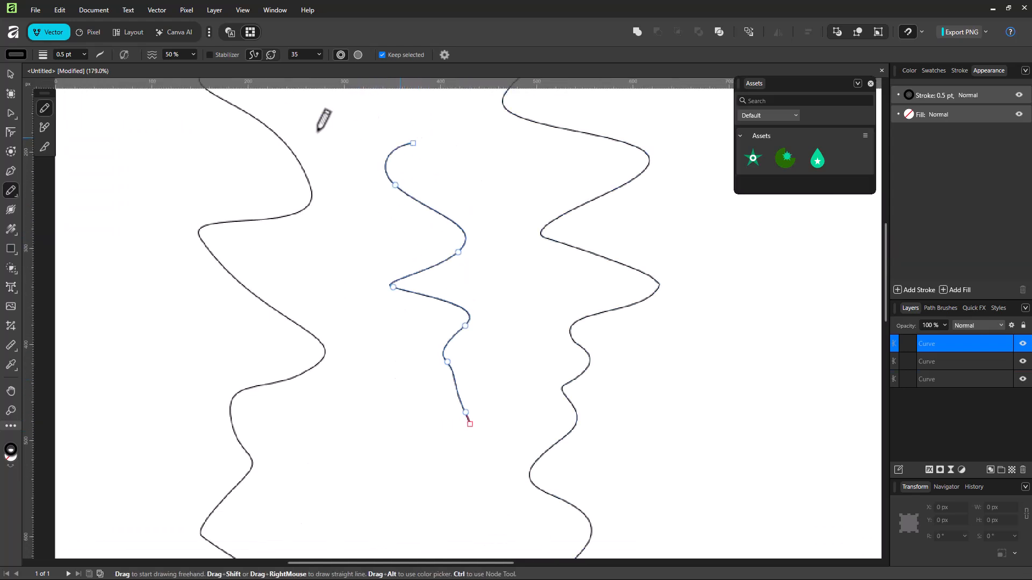
Step: Set the stroke width to 14.7 pt and draw three more thick wavy curves beside the last one
click(84, 55)
drag(83, 65, 114, 67)
mouse_move(132, 115)
mouse_down()
mouse_move(133, 257)
mouse_move(151, 367)
mouse_up()
mouse_move(202, 152)
mouse_down()
mouse_move(231, 460)
mouse_move(269, 477)
mouse_up()
mouse_move(308, 159)
mouse_down()
mouse_move(299, 339)
mouse_move(338, 449)
mouse_move(377, 480)
mouse_up()
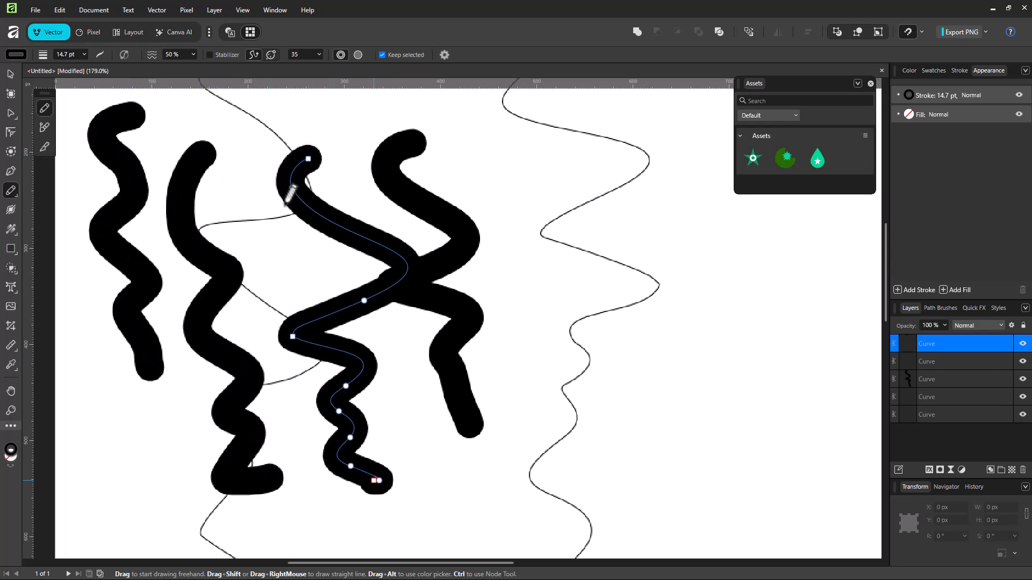
Step: Reduce the newest curve's stroke width to 13.3 pt and give it a square cap
click(101, 53)
mouse_move(99, 88)
mouse_down()
mouse_move(113, 88)
mouse_move(95, 88)
mouse_up()
click(72, 101)
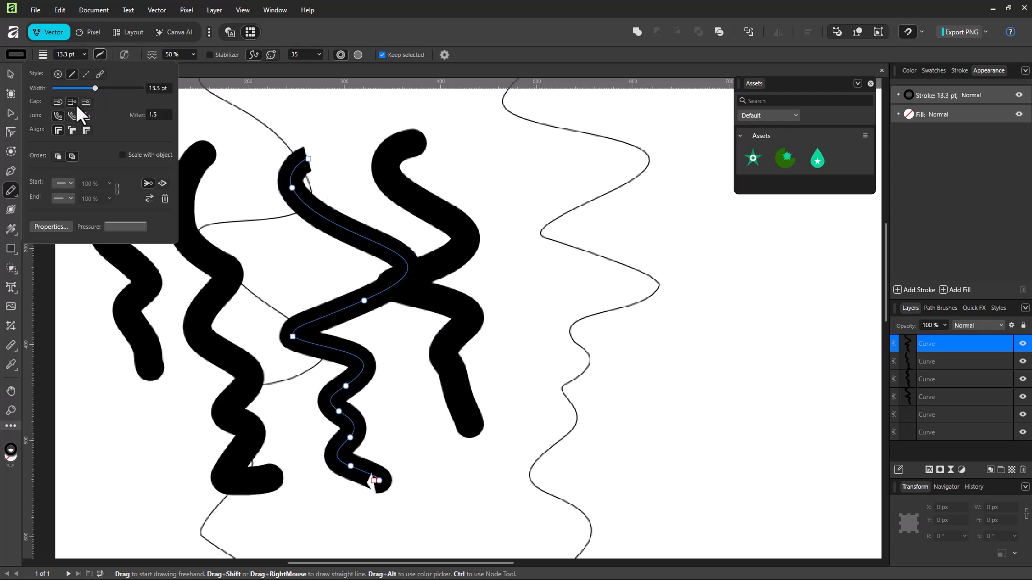
click(86, 102)
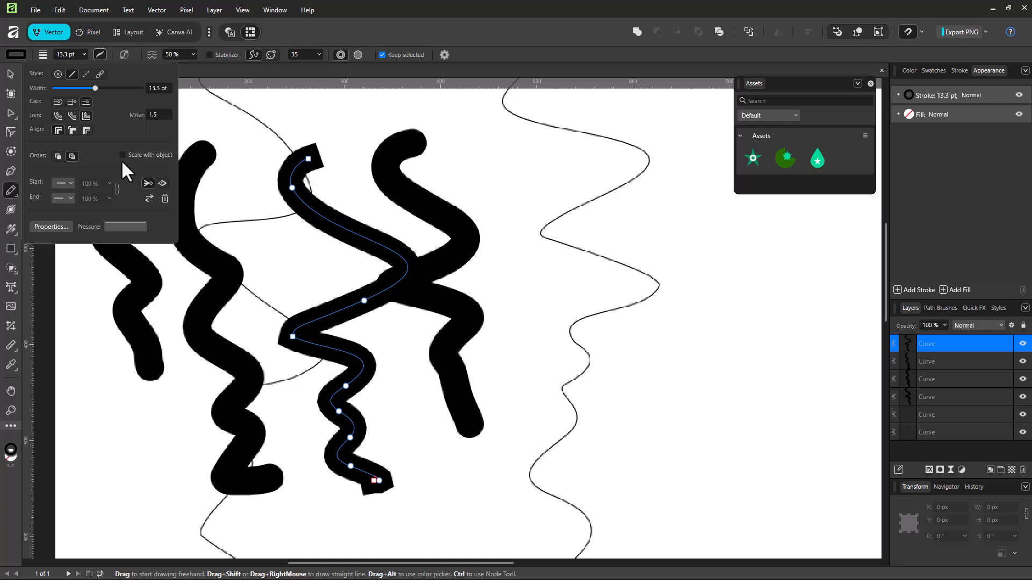
Step: Give the selected curve a Barbed arrowhead at its start and a Triangle, Tall arrowhead at its end
click(72, 181)
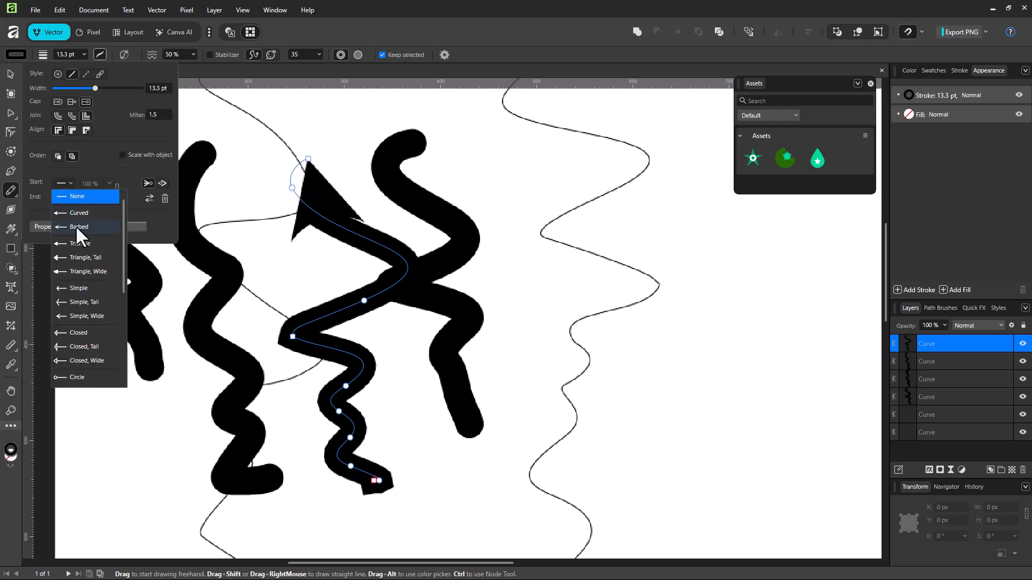
click(79, 227)
click(65, 197)
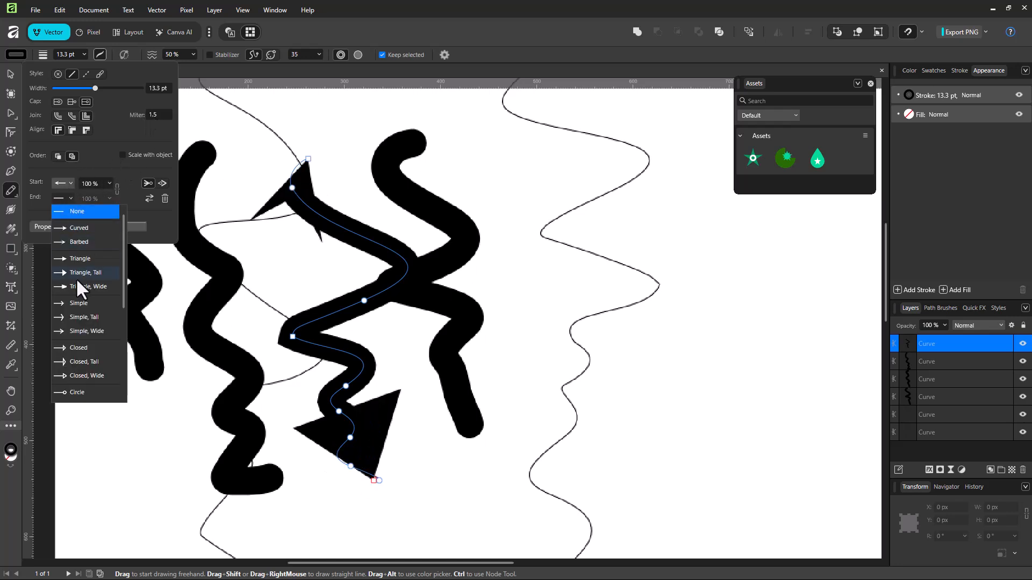
click(76, 279)
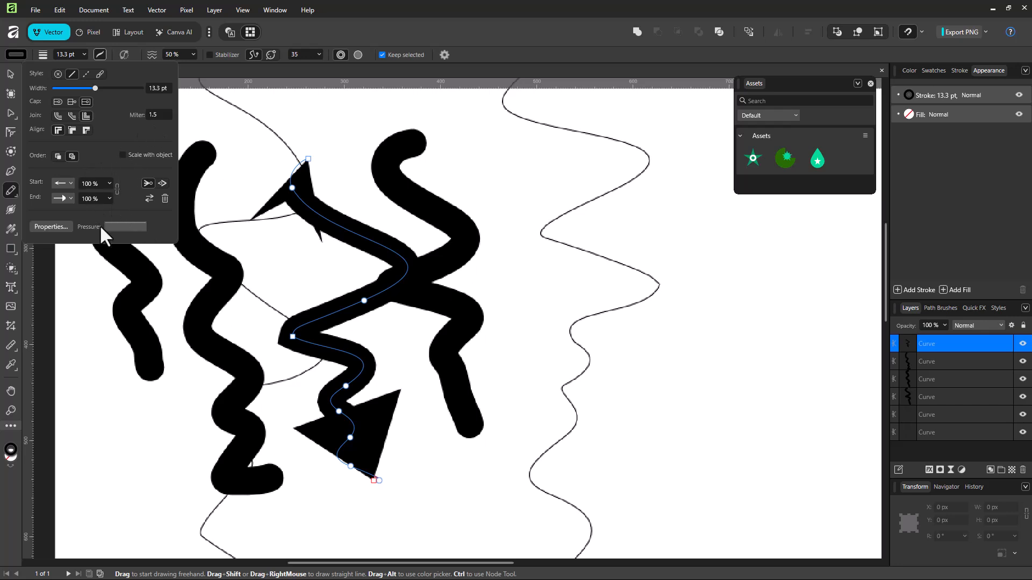
Step: Reshape the curve's pressure profile so the stroke tapers gradually from full width to thin near its end
click(115, 227)
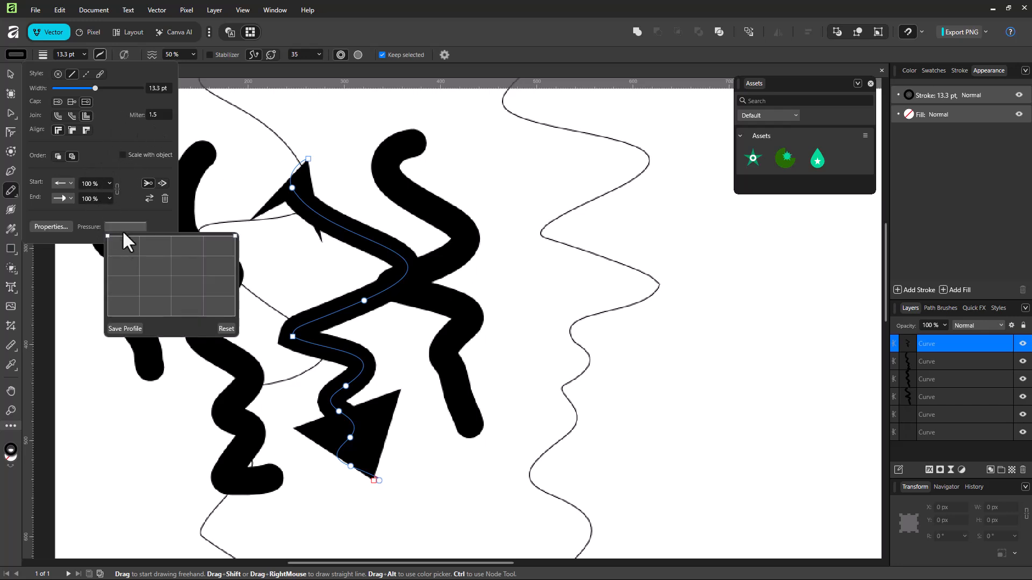
drag(133, 237, 127, 282)
mouse_move(226, 238)
mouse_down()
mouse_move(219, 295)
mouse_move(224, 279)
mouse_move(219, 295)
mouse_move(232, 302)
mouse_up()
mouse_move(127, 282)
mouse_down()
mouse_move(143, 245)
mouse_move(154, 256)
mouse_up()
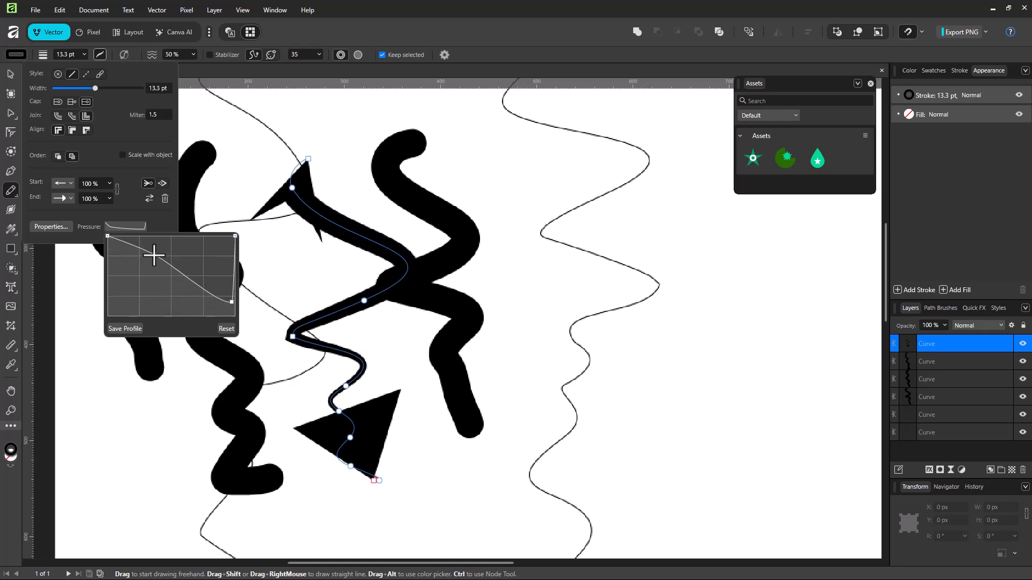
click(439, 211)
Step: Draw two long arrow-tipped curves toward the page's right side, and a short zigzag curve with smoothing at 0%
mouse_move(586, 170)
mouse_down()
mouse_move(600, 192)
mouse_move(498, 490)
mouse_move(548, 295)
mouse_move(504, 243)
mouse_move(521, 214)
mouse_up()
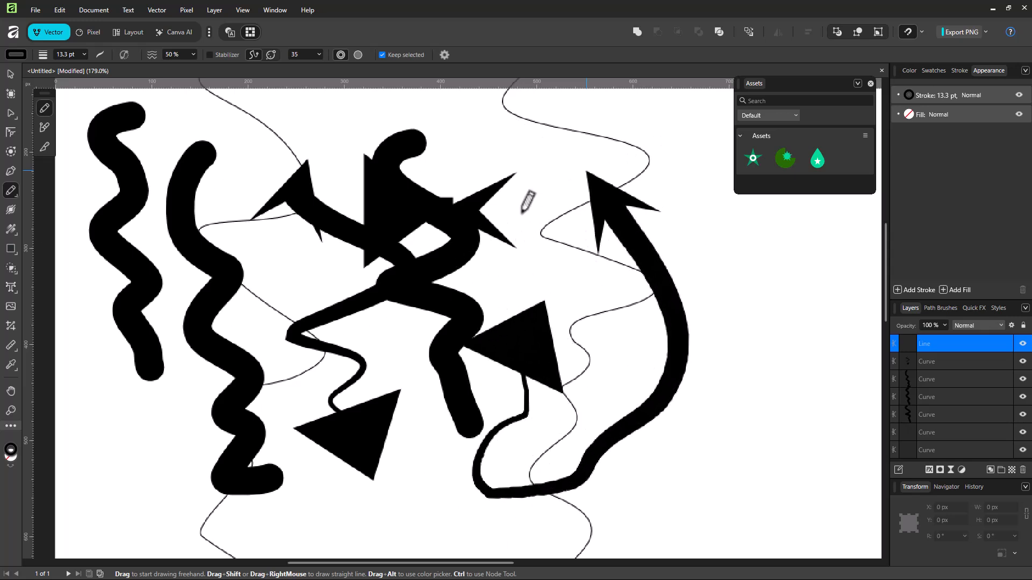
mouse_move(706, 210)
mouse_down()
mouse_move(781, 321)
mouse_move(797, 423)
mouse_move(727, 493)
mouse_up()
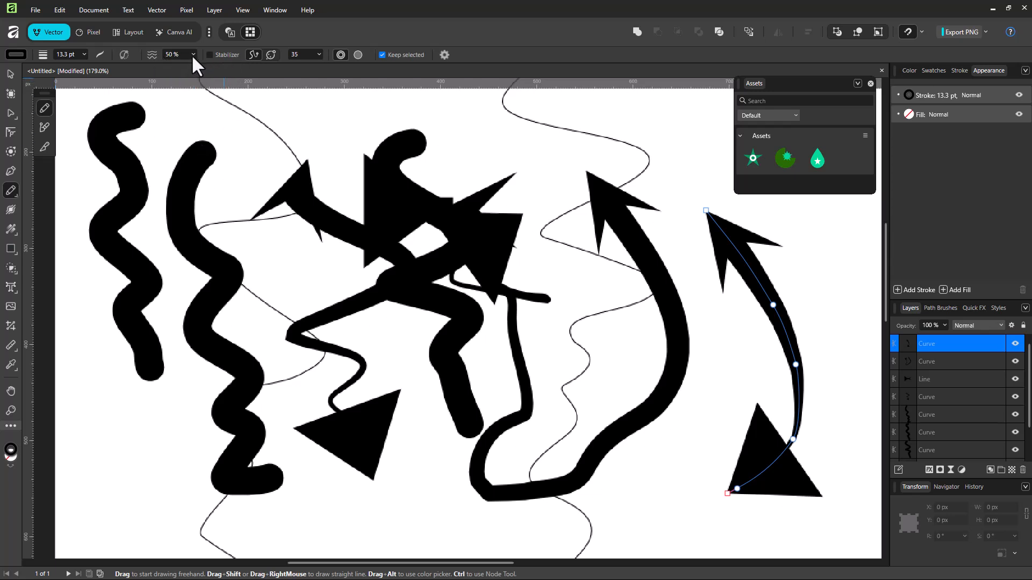
drag(152, 71, 150, 69)
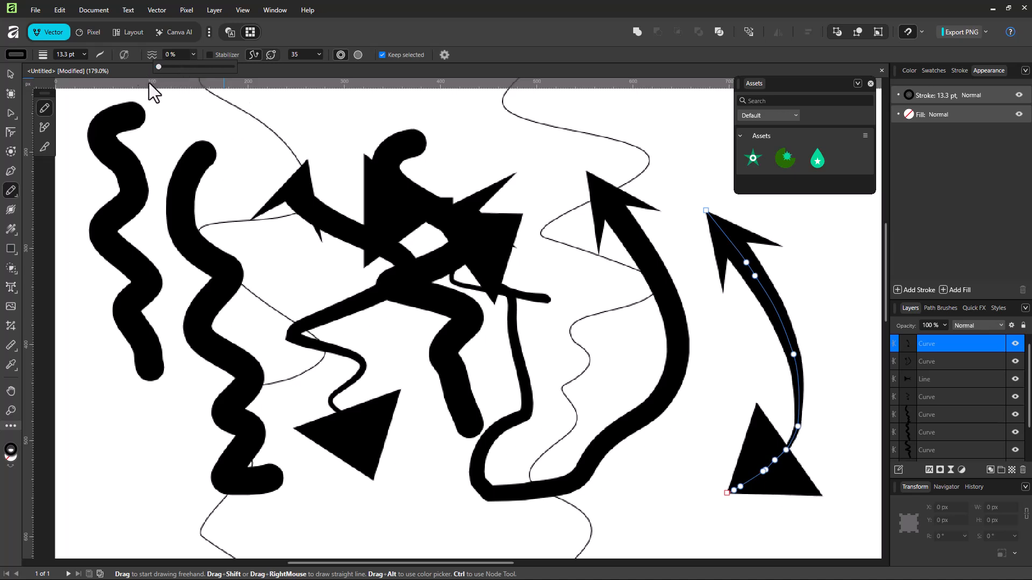
drag(271, 127, 261, 206)
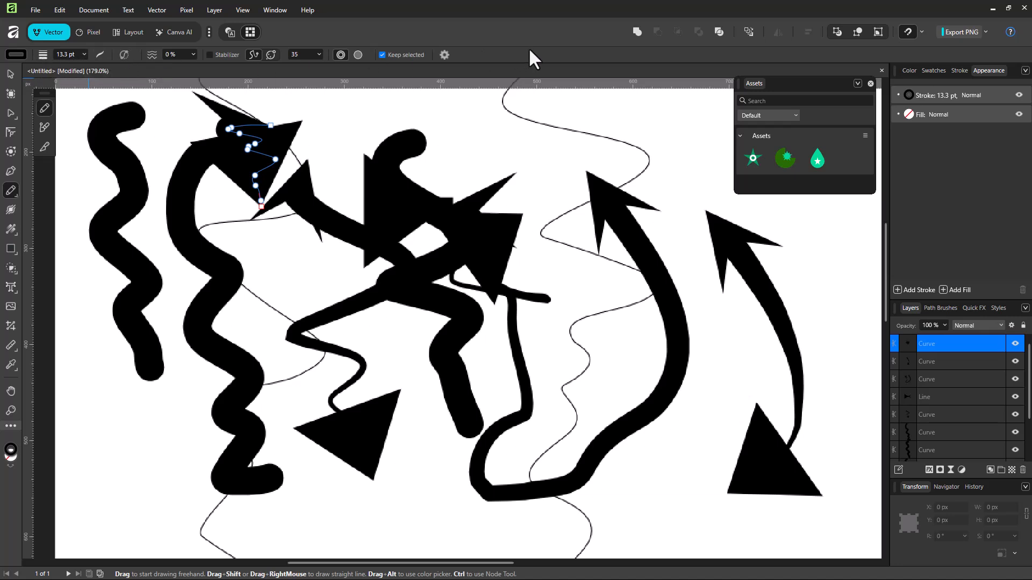
Step: Remove both arrowheads from the short zigzag curve and set its stroke width to 3.2 pt
click(100, 54)
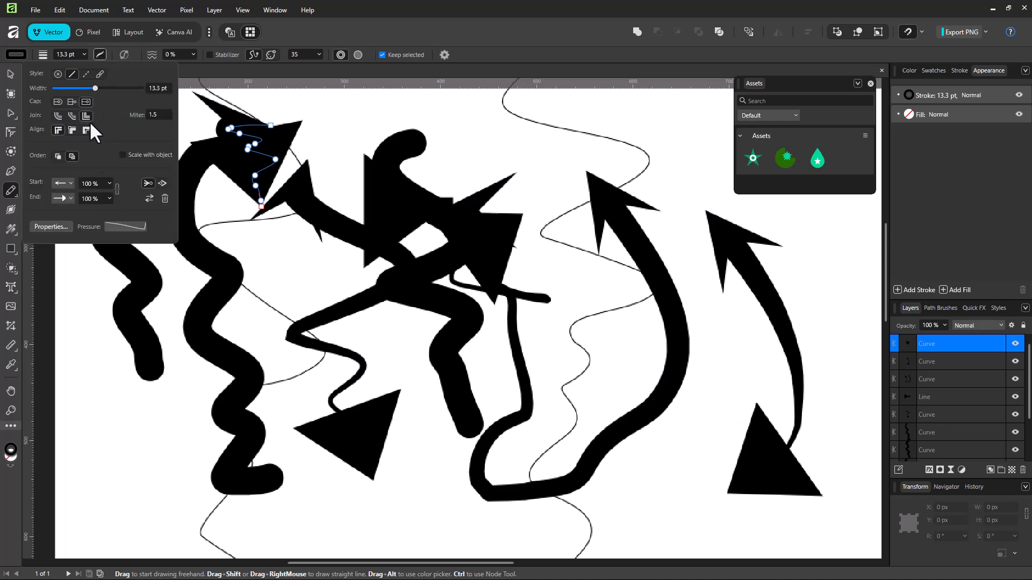
click(64, 198)
scroll(81, 365, down, 5)
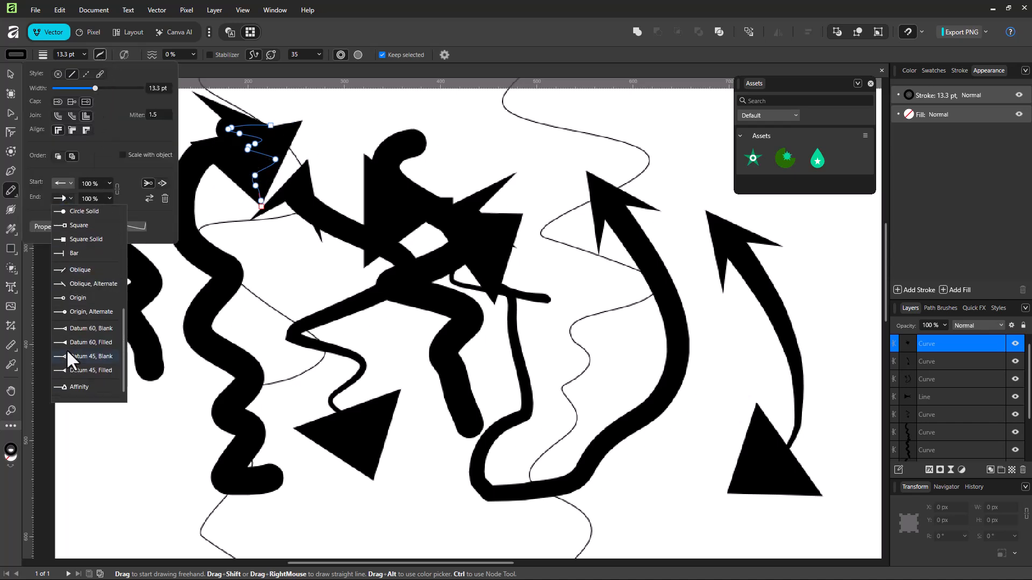
click(67, 207)
click(62, 182)
click(76, 196)
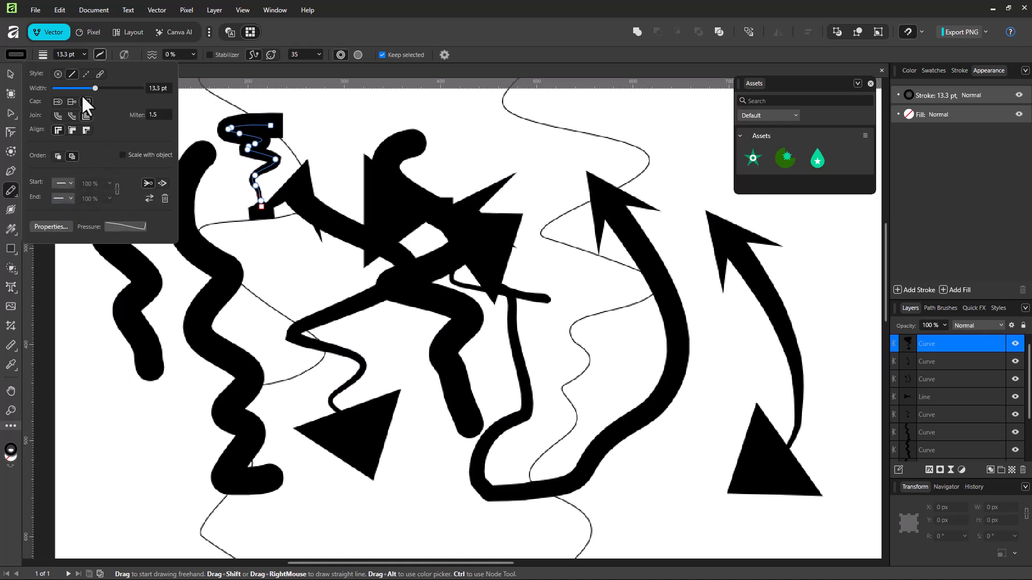
drag(92, 87, 77, 87)
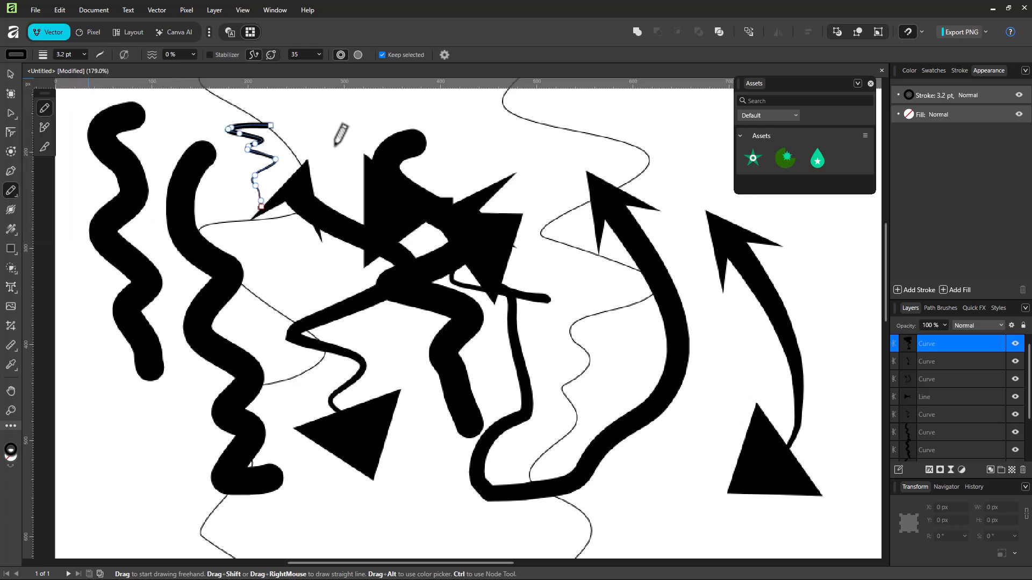
Step: Draw three more thin unsmoothed wavy curves, one among the thick strokes and two in the page's right half
mouse_move(374, 101)
mouse_down()
mouse_move(340, 122)
mouse_move(340, 192)
mouse_move(304, 281)
mouse_move(303, 366)
mouse_up()
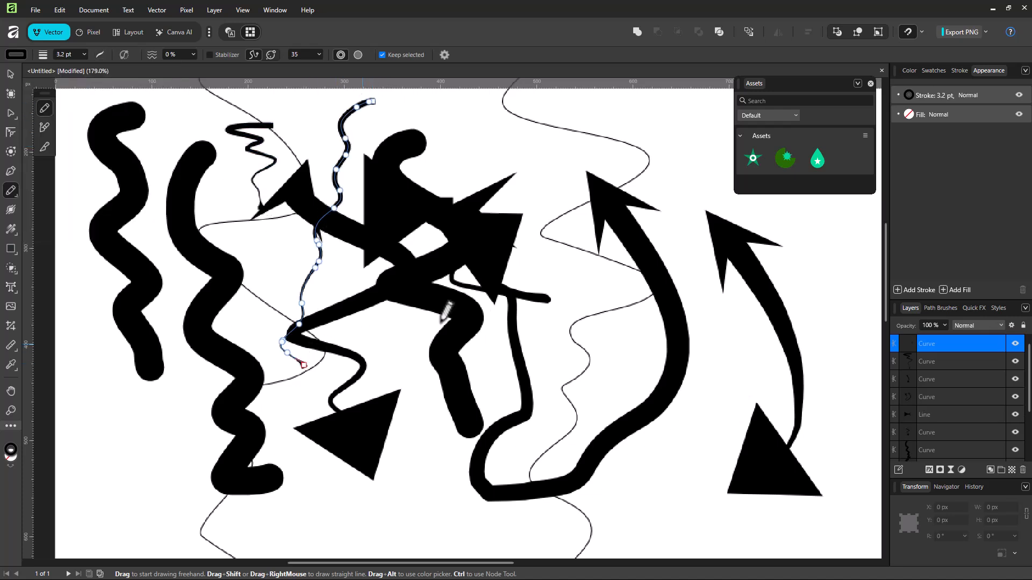
scroll(513, 284, down, 6)
scroll(591, 298, up, 5)
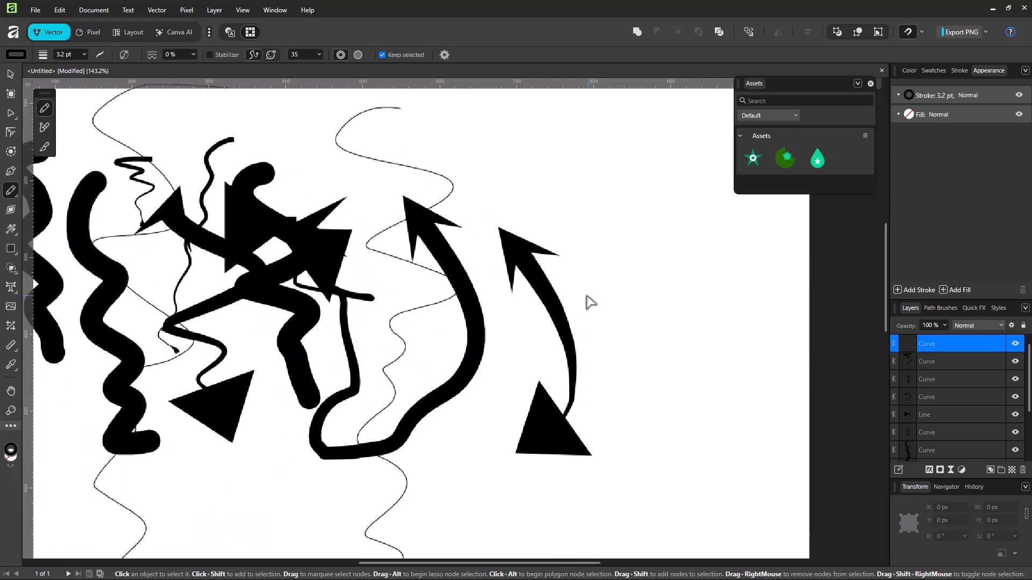
mouse_move(587, 159)
mouse_down()
mouse_move(722, 220)
mouse_move(663, 321)
mouse_move(696, 381)
mouse_move(647, 429)
mouse_up()
mouse_move(510, 132)
mouse_down()
mouse_move(509, 215)
mouse_move(570, 293)
mouse_up()
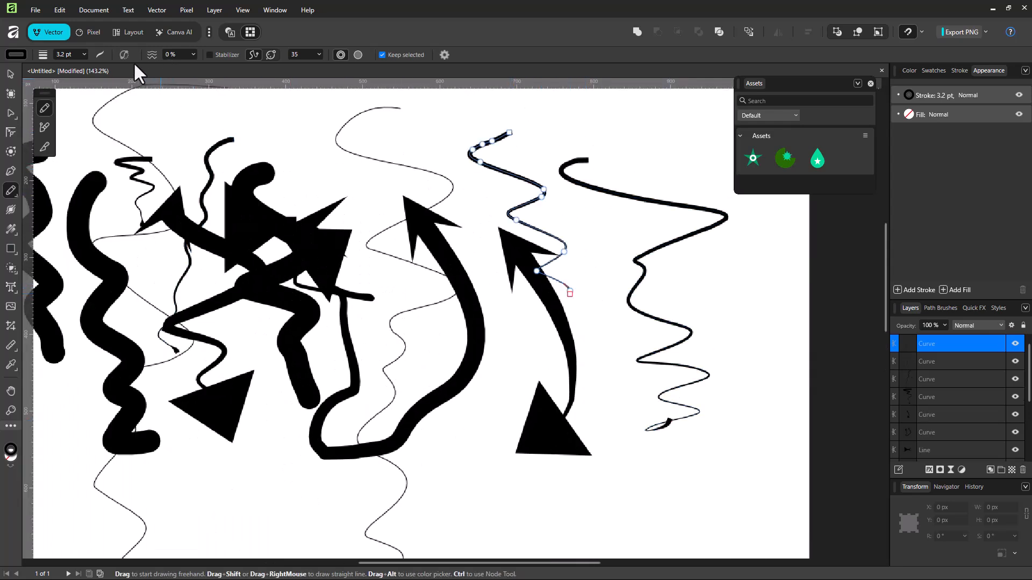
Step: Raise the pencil smoothing to 80% and draw a long zigzag curve and a looping curve
click(192, 55)
drag(253, 66, 255, 66)
mouse_move(423, 110)
mouse_down()
mouse_move(379, 123)
mouse_move(379, 255)
mouse_move(425, 417)
mouse_move(396, 553)
mouse_move(355, 499)
mouse_up()
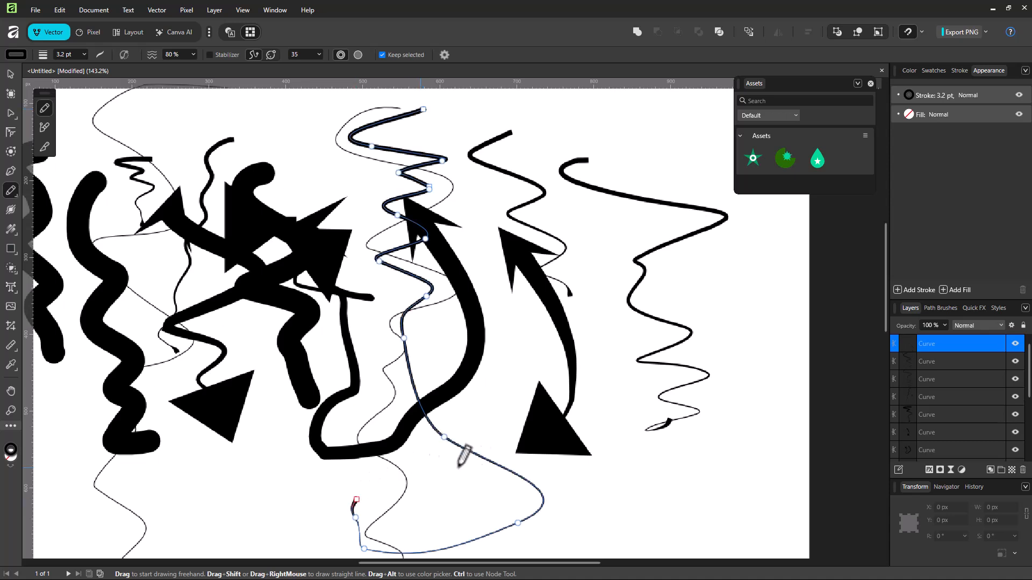
mouse_move(654, 460)
mouse_down()
mouse_move(765, 426)
mouse_move(693, 442)
mouse_move(753, 387)
mouse_move(714, 332)
mouse_move(718, 281)
mouse_move(736, 307)
mouse_move(703, 314)
mouse_move(674, 294)
mouse_move(674, 269)
mouse_up()
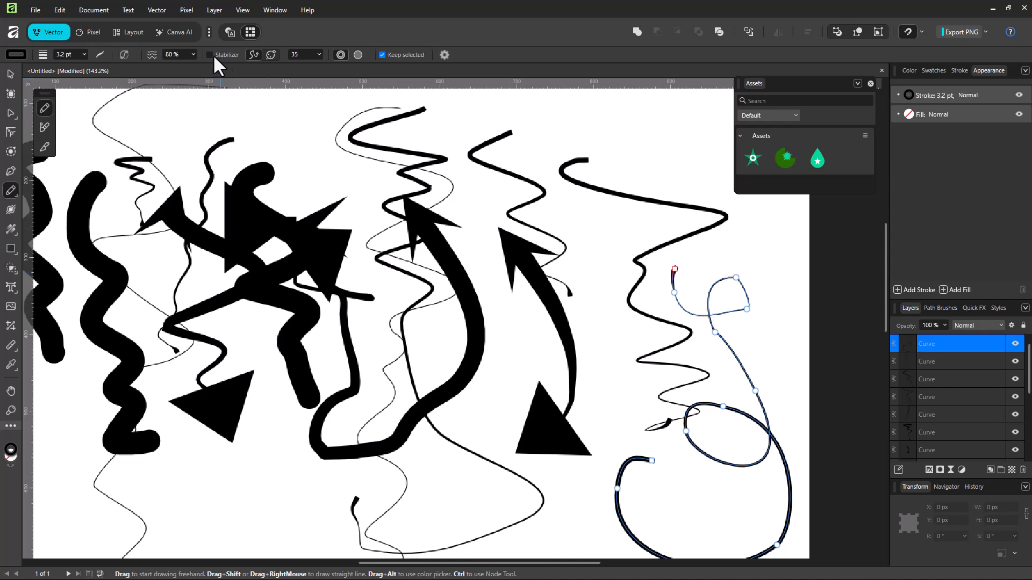
Step: Enable the Stabilizer and draw a long looping curve from the upper page down to its lower middle
scroll(339, 220, down, 3)
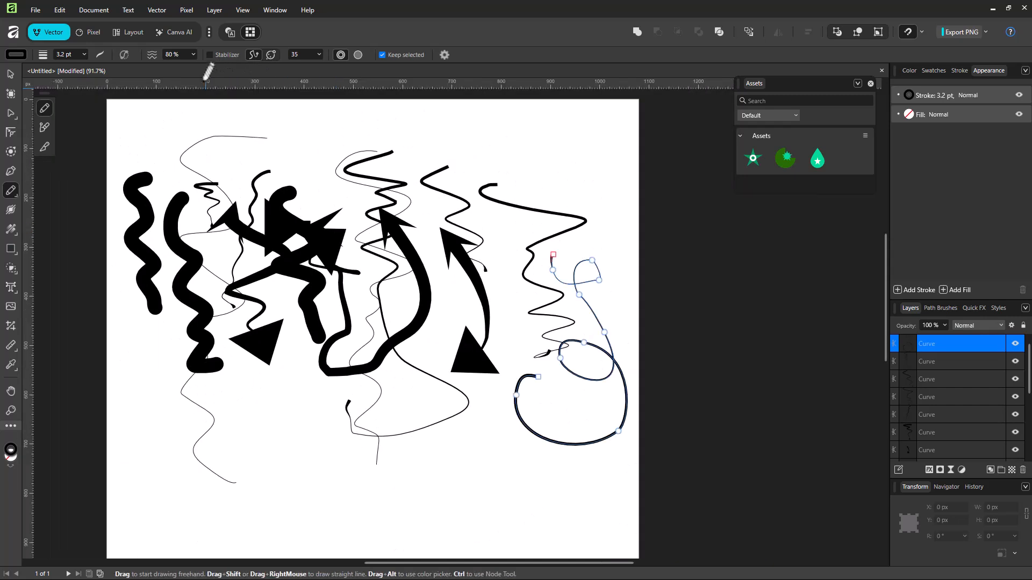
click(210, 54)
mouse_move(283, 133)
mouse_down()
mouse_move(243, 129)
mouse_move(186, 282)
mouse_move(288, 417)
mouse_move(374, 395)
mouse_move(309, 398)
mouse_move(421, 478)
mouse_move(389, 398)
mouse_move(429, 491)
mouse_move(488, 476)
mouse_up()
Step: Switch the Stabilizer to window mode and draw a rounded curve at the page's lower left and a wavy vertical one
click(271, 55)
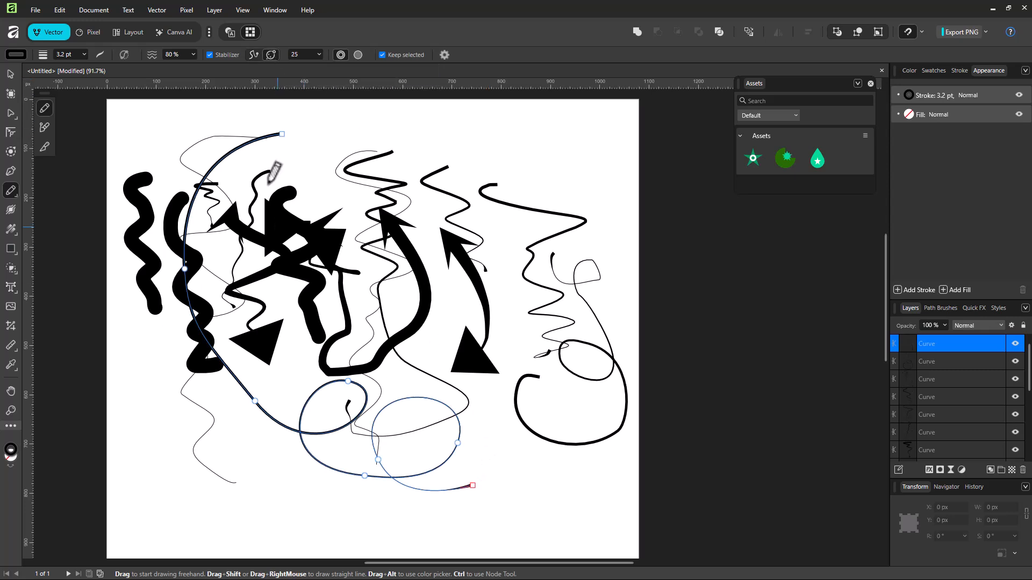
mouse_move(293, 274)
mouse_down()
mouse_move(173, 358)
mouse_move(301, 416)
mouse_up()
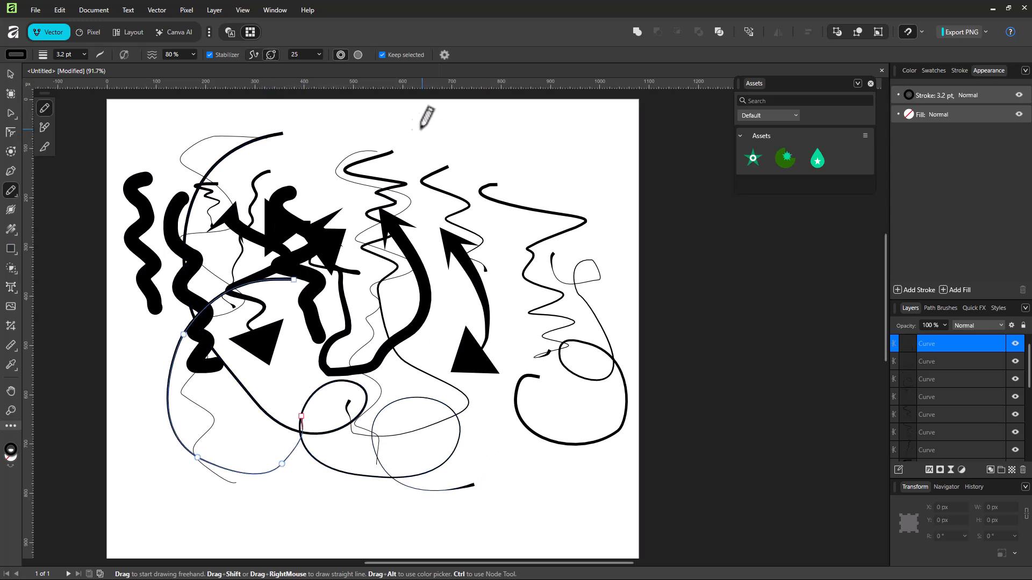
click(340, 54)
mouse_move(505, 125)
mouse_down()
mouse_move(478, 142)
mouse_move(494, 254)
mouse_move(486, 336)
mouse_move(498, 388)
mouse_up()
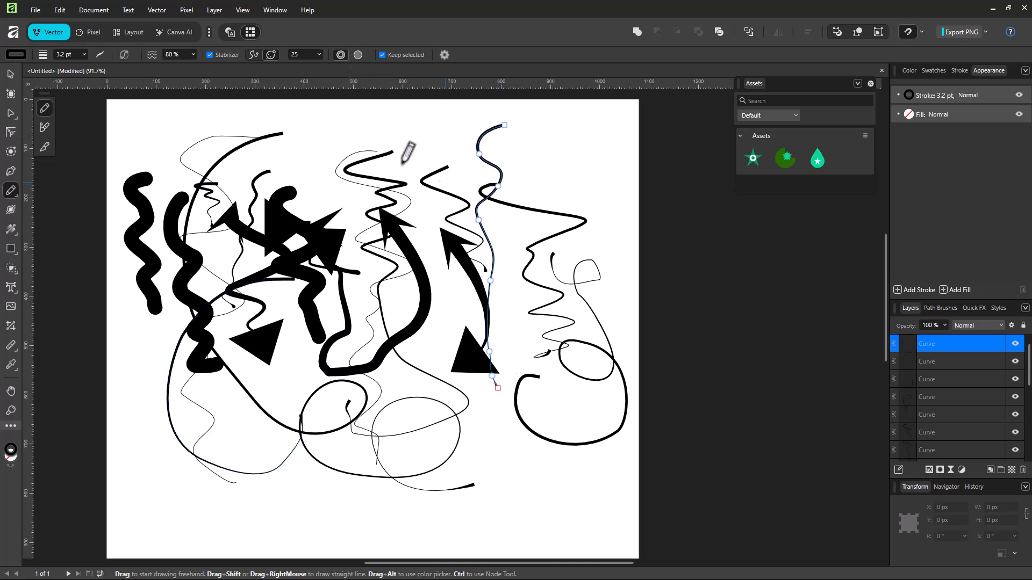
Step: Turn on Use fill for the pencil and draw a tall wavy filled shape and a large rounded one
click(359, 54)
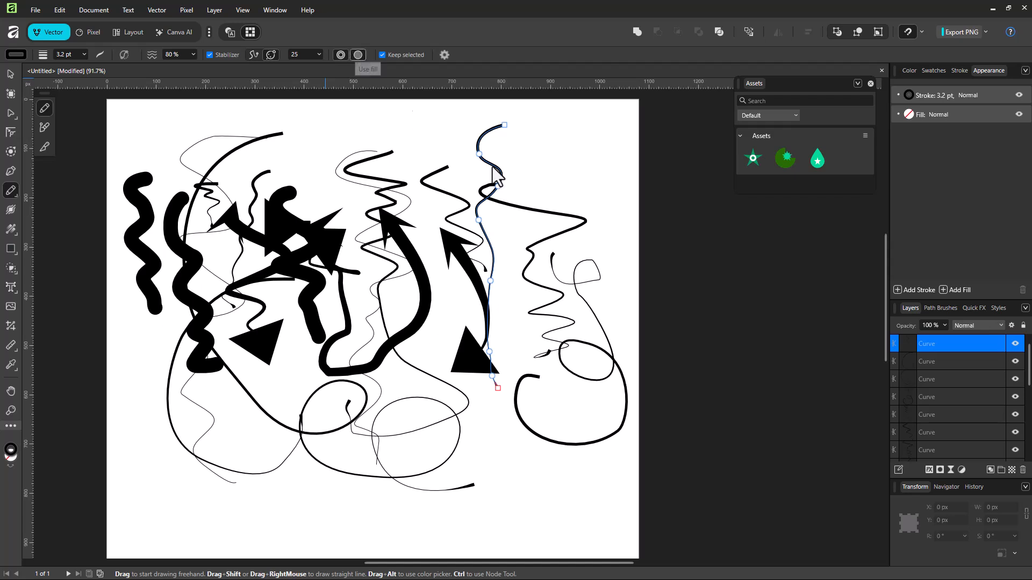
mouse_move(597, 121)
mouse_down()
mouse_move(570, 258)
mouse_move(607, 336)
mouse_move(593, 393)
mouse_move(512, 395)
mouse_move(501, 322)
mouse_move(506, 135)
mouse_move(553, 101)
mouse_move(596, 120)
mouse_up()
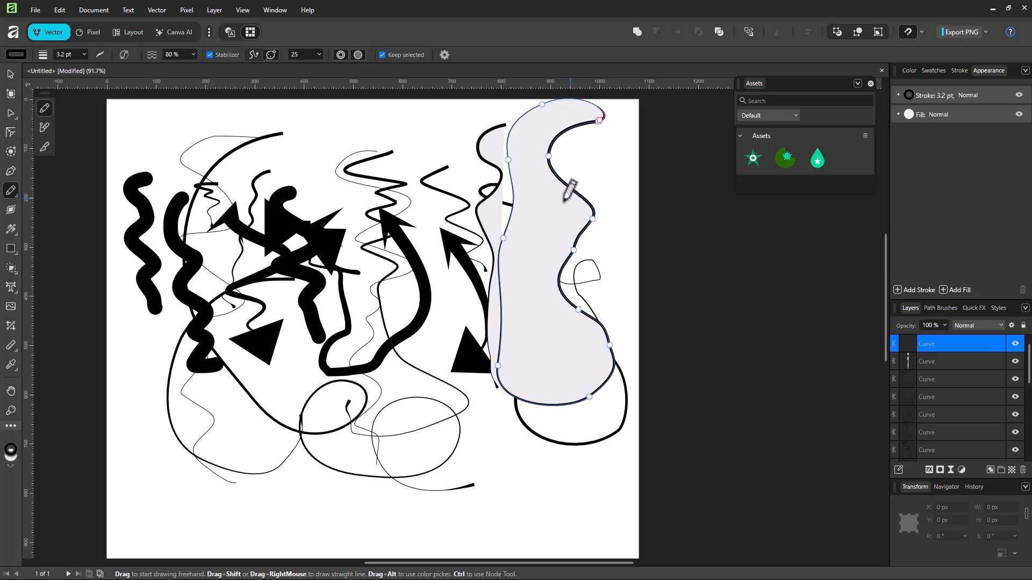
mouse_move(197, 232)
mouse_down()
mouse_move(342, 171)
mouse_move(370, 464)
mouse_move(225, 436)
mouse_move(190, 320)
mouse_move(199, 219)
mouse_up()
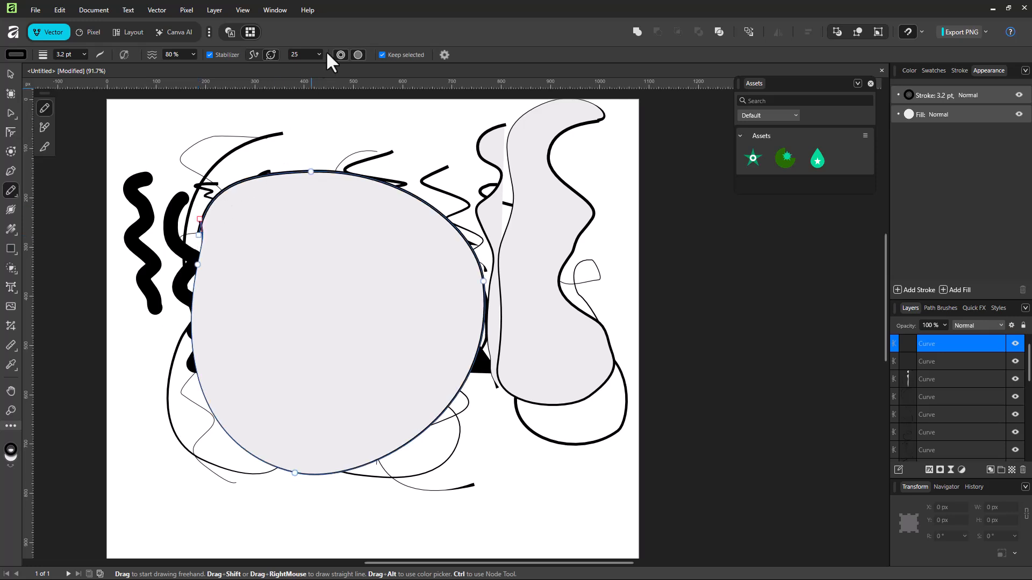
Step: Set the pencil's Auto close option to Near and draw a small closed oval near the page's upper edge
click(444, 55)
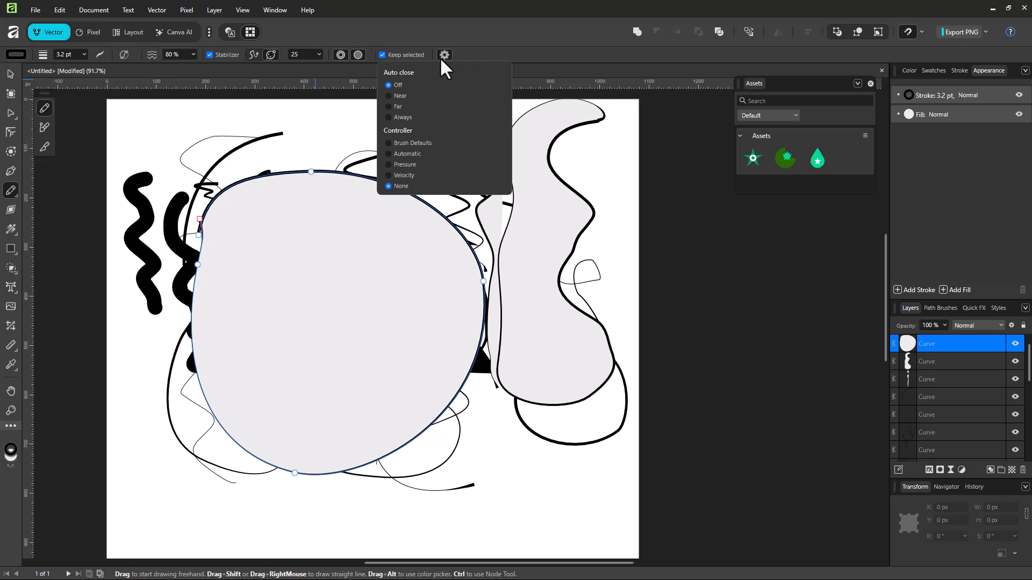
click(388, 96)
mouse_move(302, 108)
mouse_down()
mouse_move(340, 118)
mouse_move(285, 148)
mouse_move(302, 108)
mouse_up()
Step: Set the pencil's Auto close option to Far and draw two small rounded shapes along the page's upper edge, beside the oval
click(445, 55)
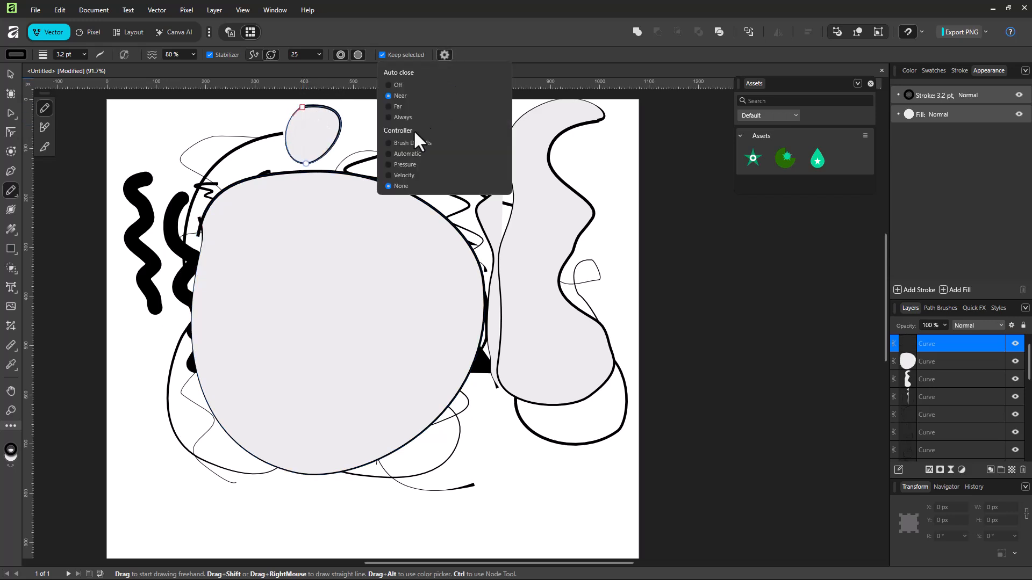
click(388, 107)
mouse_move(357, 113)
mouse_down()
mouse_move(385, 112)
mouse_move(363, 154)
mouse_move(350, 136)
mouse_move(356, 114)
mouse_up()
mouse_move(441, 111)
mouse_down()
mouse_move(480, 140)
mouse_move(419, 148)
mouse_move(430, 105)
mouse_up()
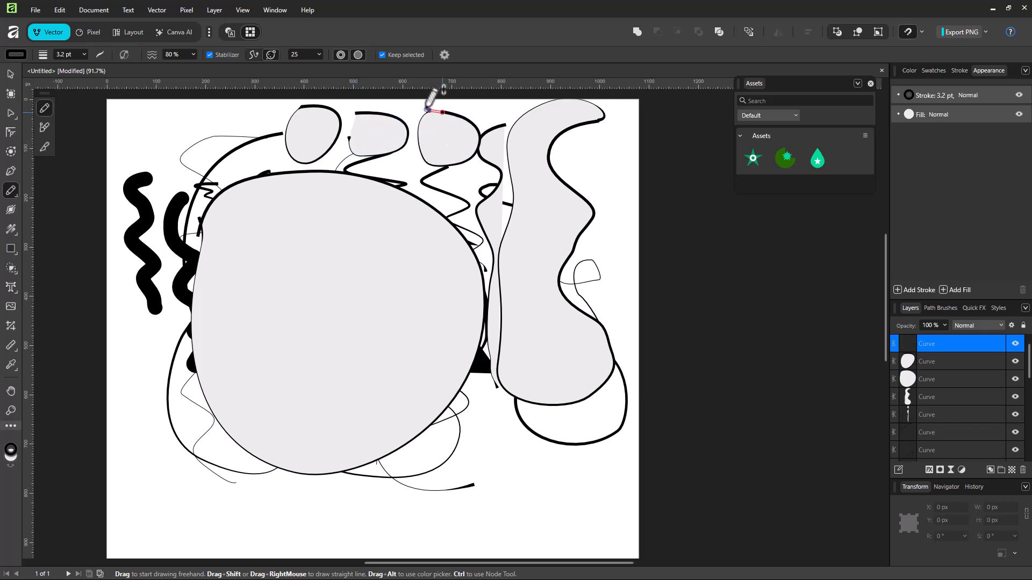
Step: Set Auto close to Always and draw closed filled shapes in the page's upper-left and lower-left corners, at its lower right and across its centre
click(444, 54)
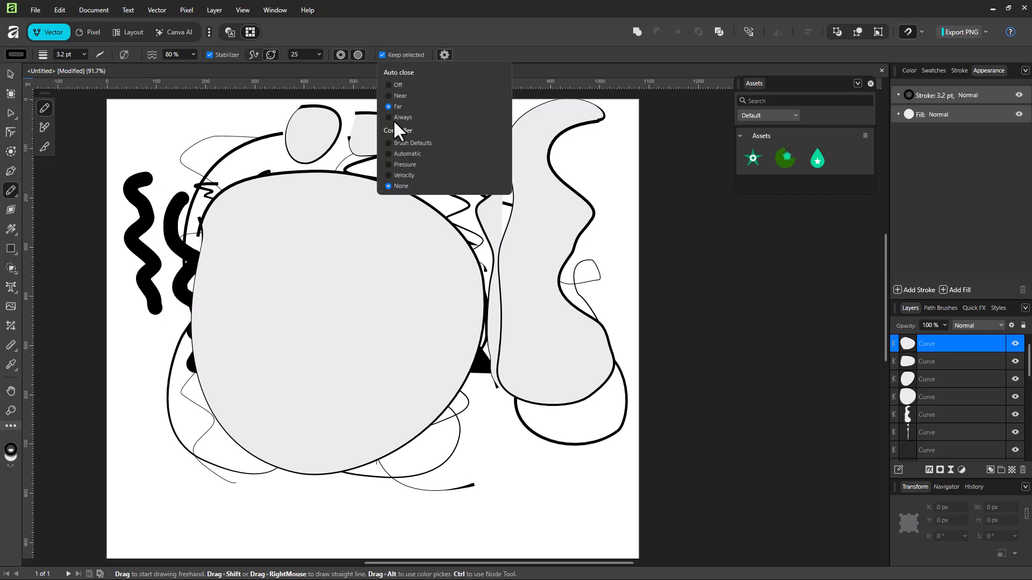
mouse_move(169, 114)
mouse_down()
mouse_move(207, 132)
mouse_move(141, 184)
mouse_move(135, 136)
mouse_up()
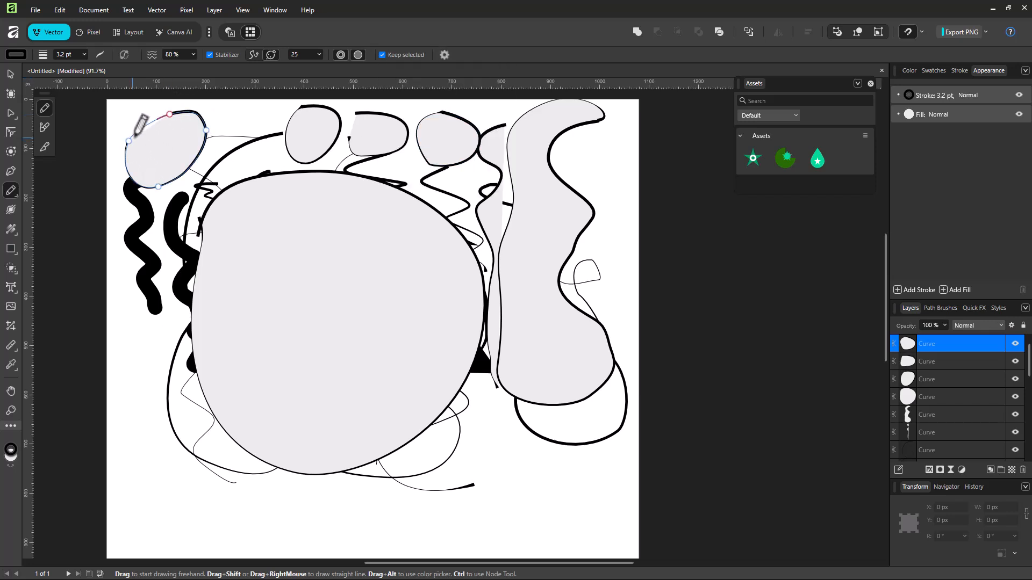
mouse_move(142, 455)
mouse_down()
mouse_move(240, 506)
mouse_move(135, 530)
mouse_up()
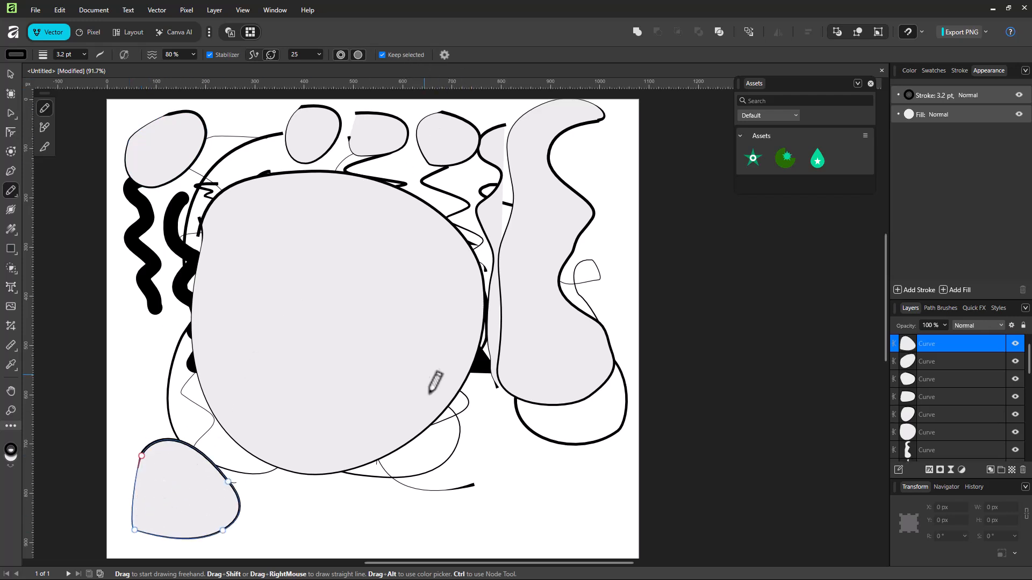
mouse_move(464, 466)
mouse_down()
mouse_move(421, 542)
mouse_move(455, 401)
mouse_up()
mouse_move(271, 214)
mouse_down()
mouse_move(381, 465)
mouse_move(194, 310)
mouse_move(247, 250)
mouse_up()
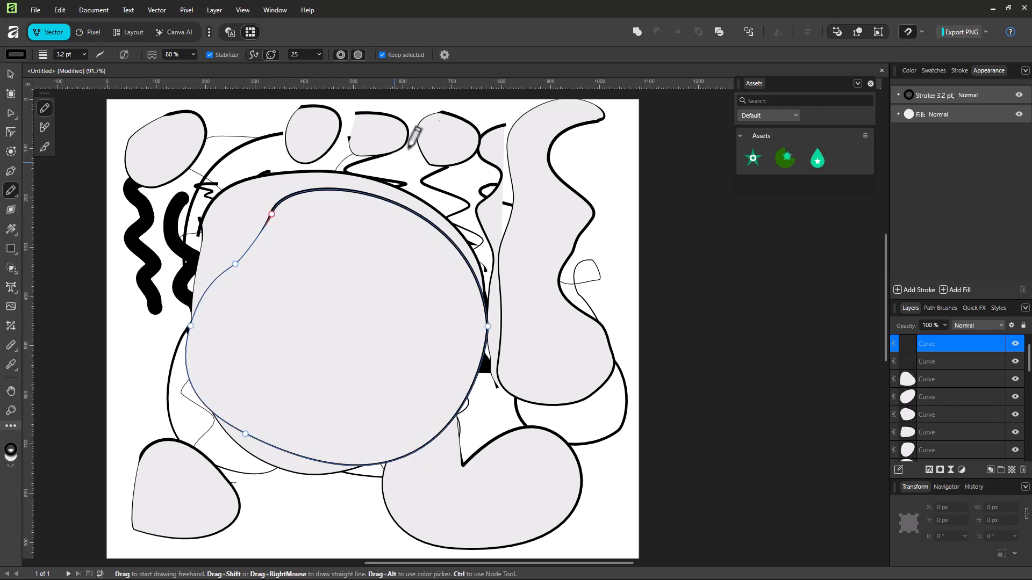
Step: Set the pencil's Controller to Pressure and draw a large irregular filled shape over the upper middle of the page
click(444, 55)
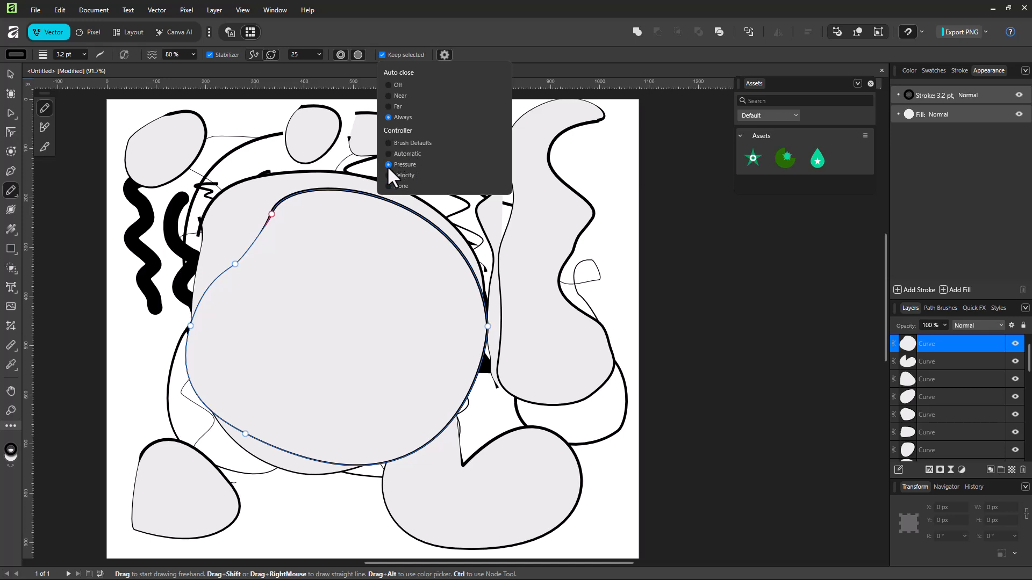
mouse_move(340, 157)
mouse_down()
mouse_move(341, 244)
mouse_move(558, 228)
mouse_move(357, 145)
mouse_up()
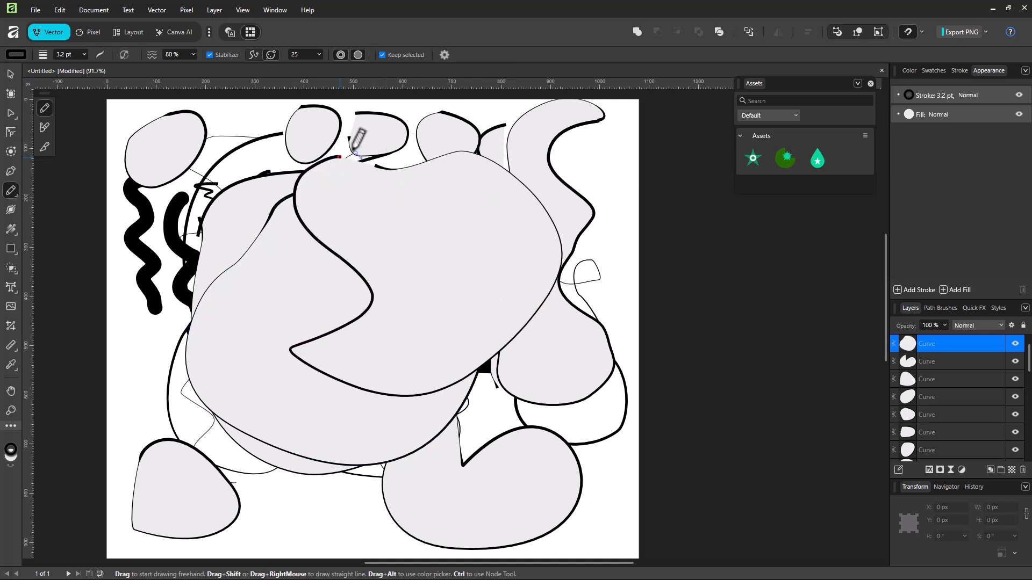